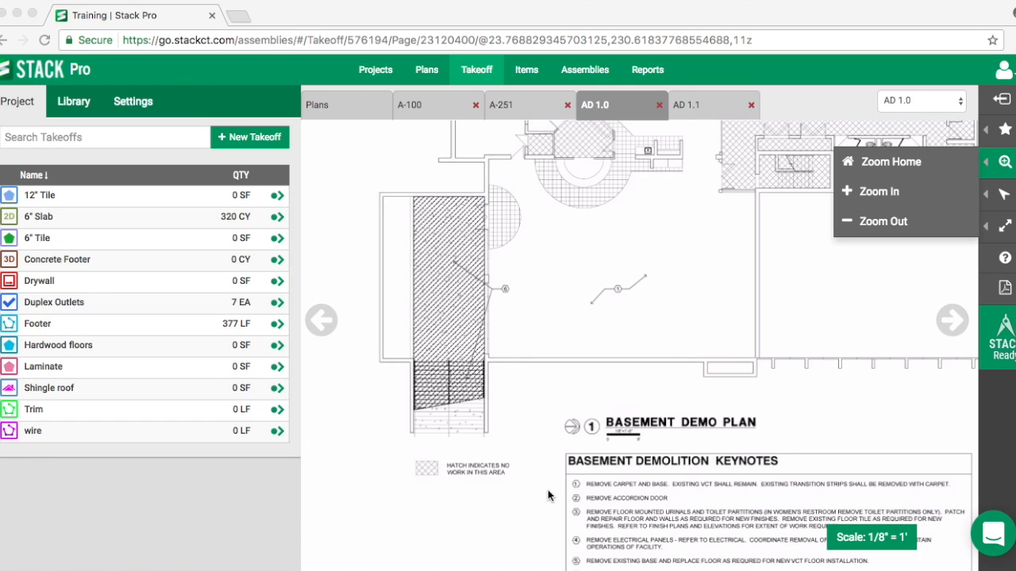
- Create a new takeoff named 8" CMU with the Linear measurement type
click(234, 139)
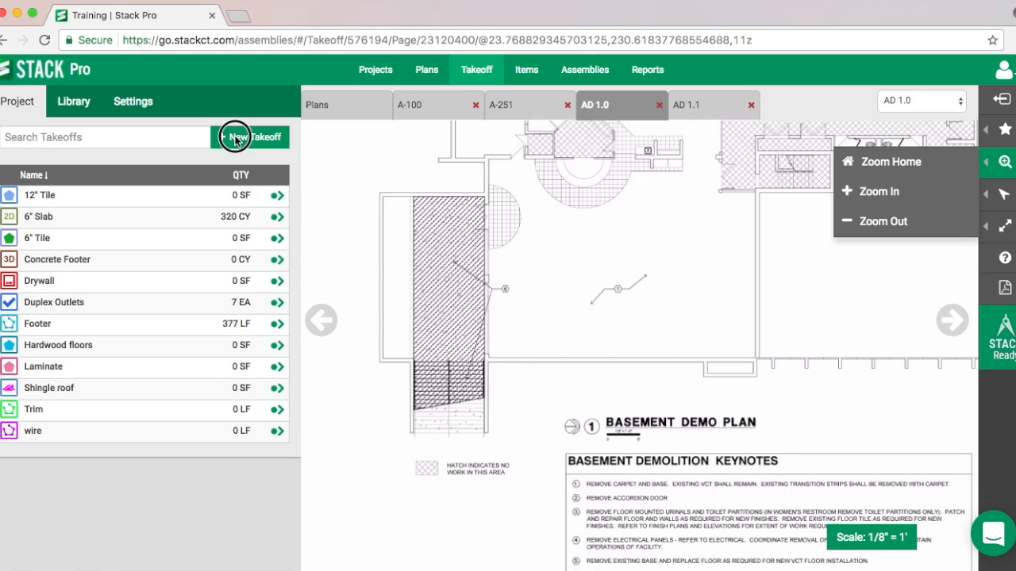
click(236, 140)
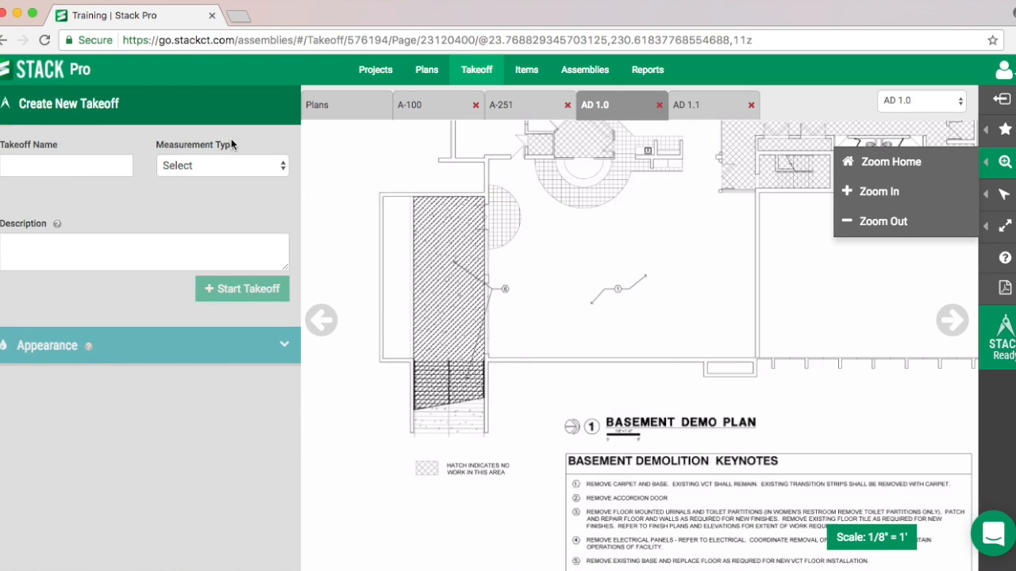
click(81, 168)
text(8)
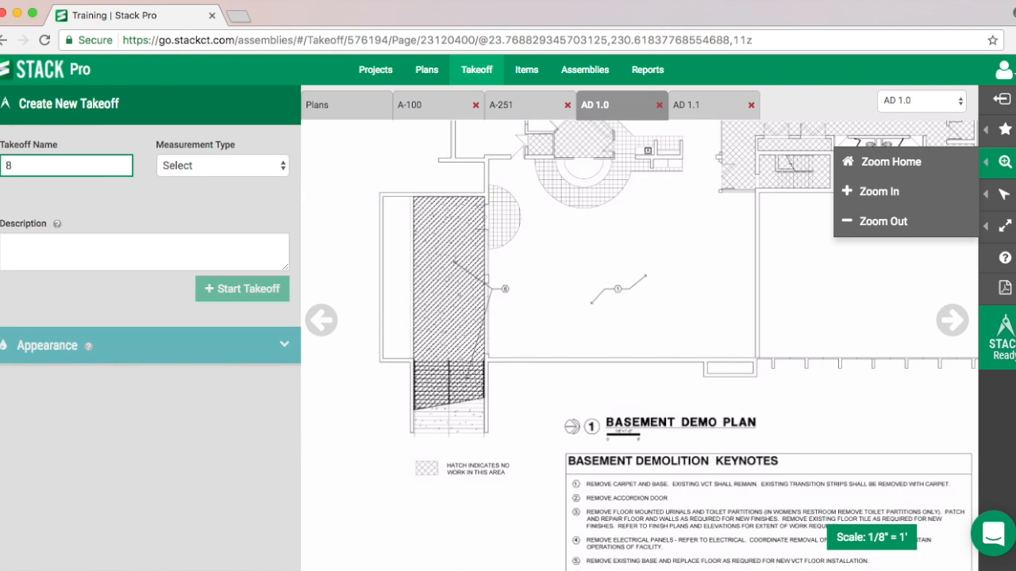
text(" CMU)
click(186, 167)
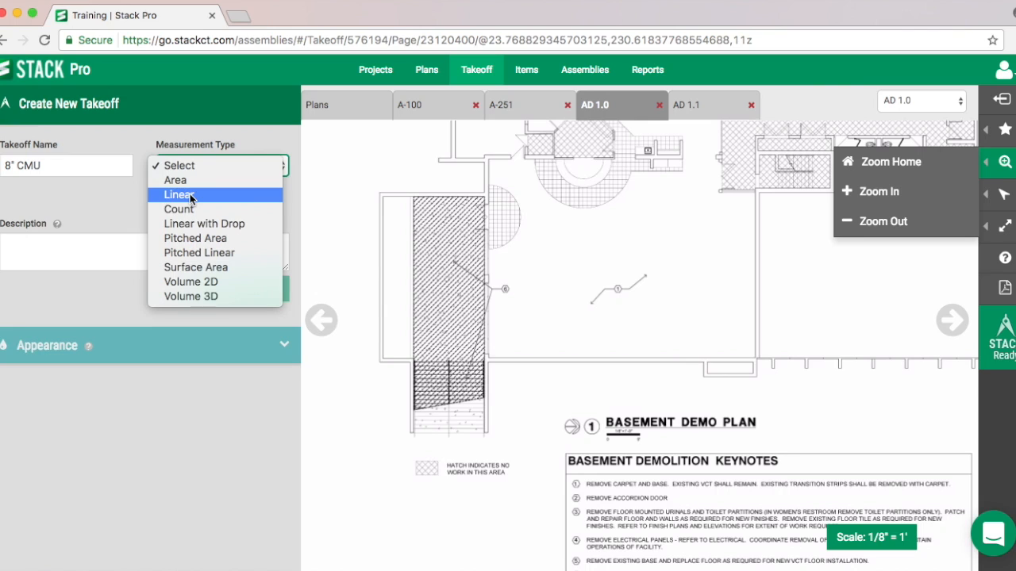
click(190, 196)
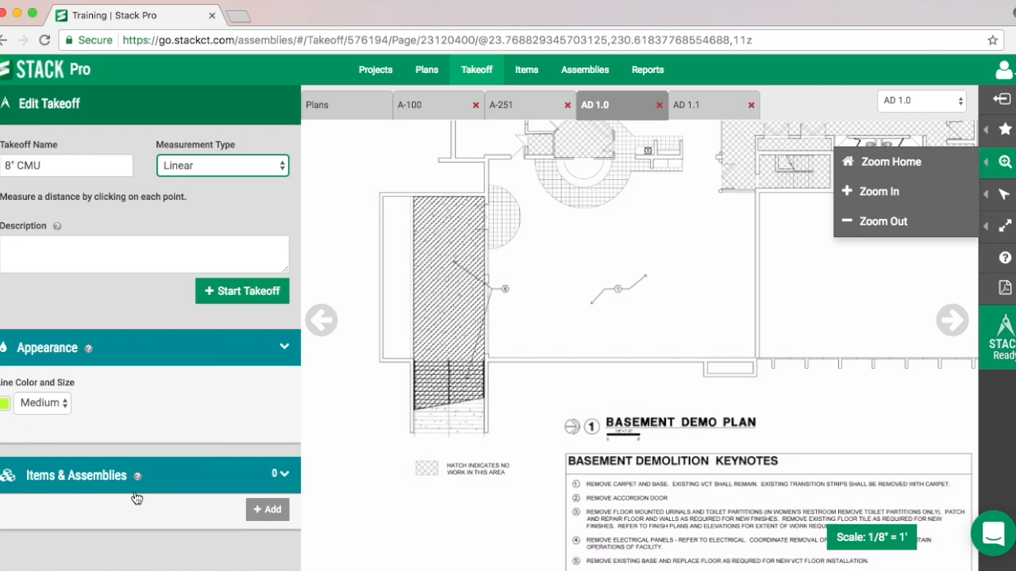
- Start adding an assembly to the takeoff and expand the 04 00 00 - Masonry folder of the STACK assemblies
click(270, 512)
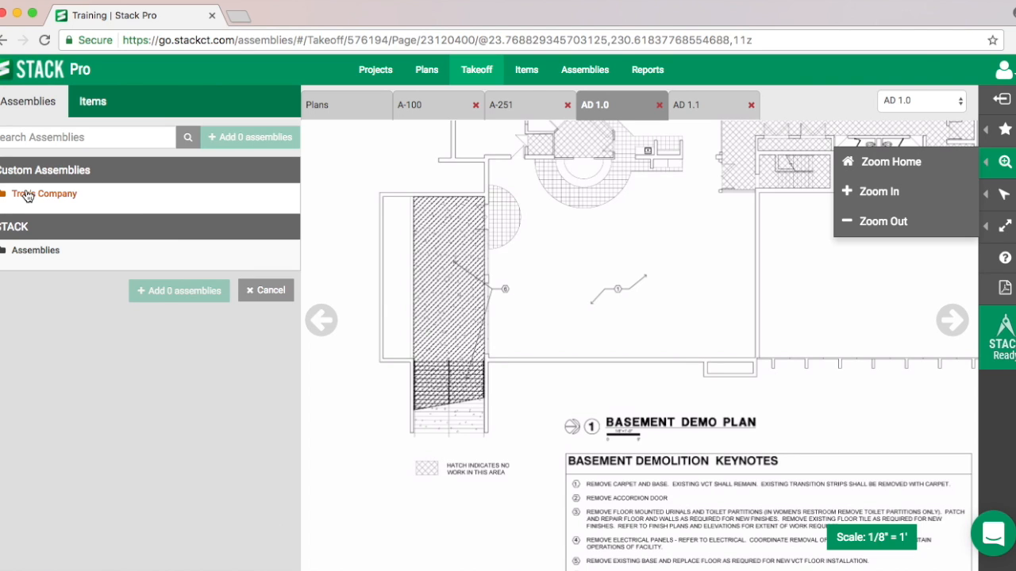
click(24, 252)
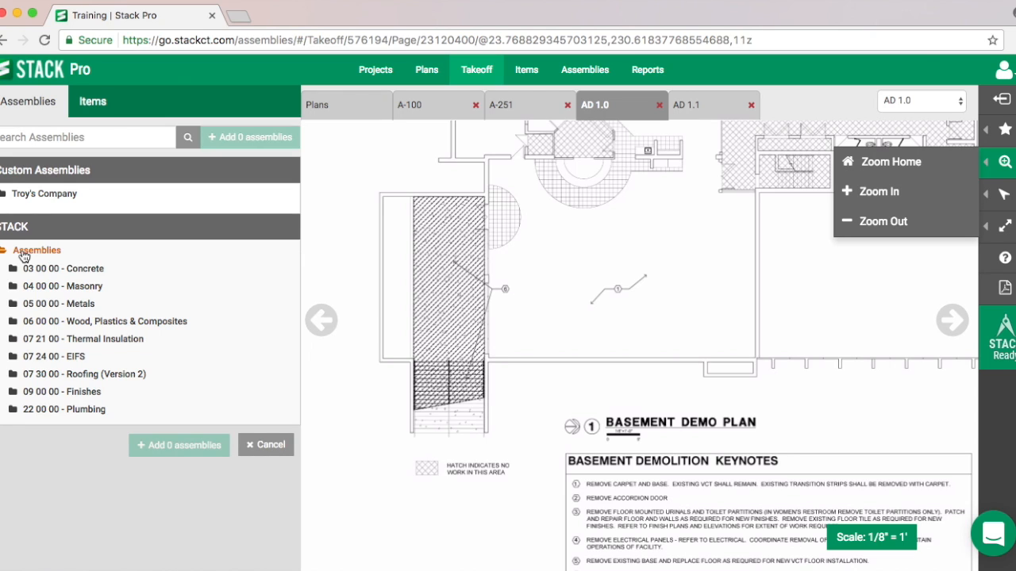
click(61, 290)
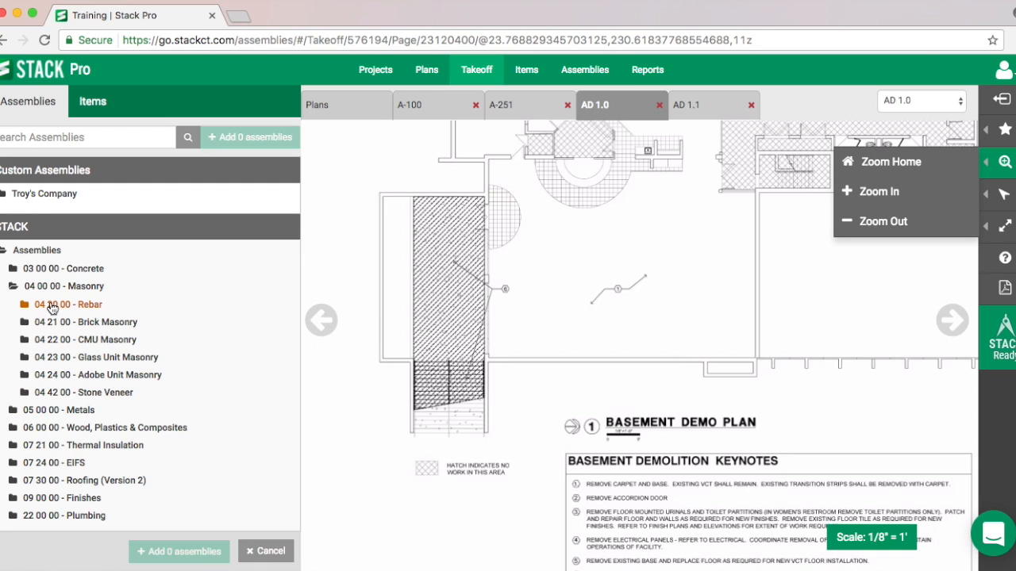
- Look through the Rebar and Brick Masonry assembly folders, including the elevation-view brick assemblies
click(52, 307)
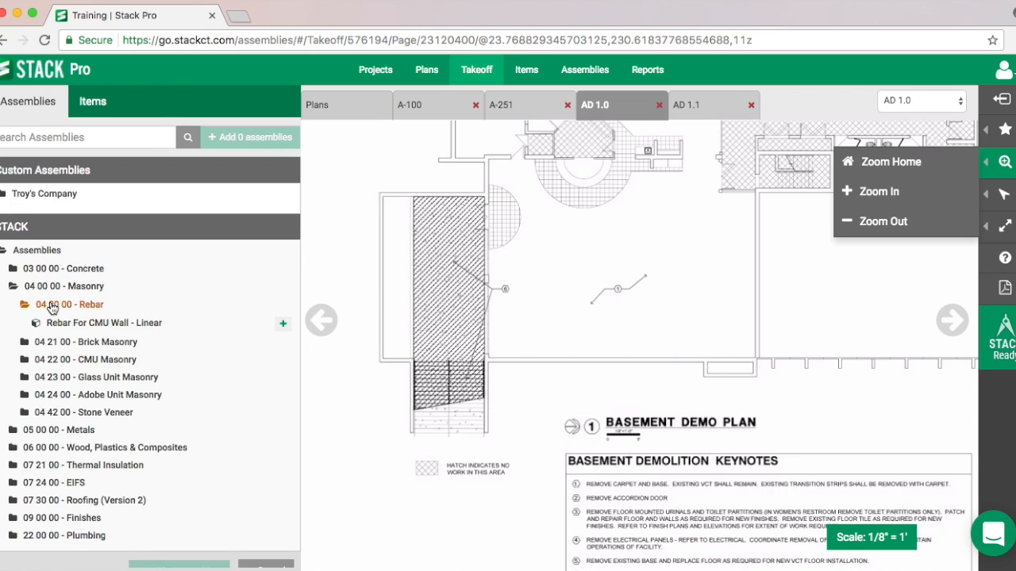
click(52, 306)
click(57, 330)
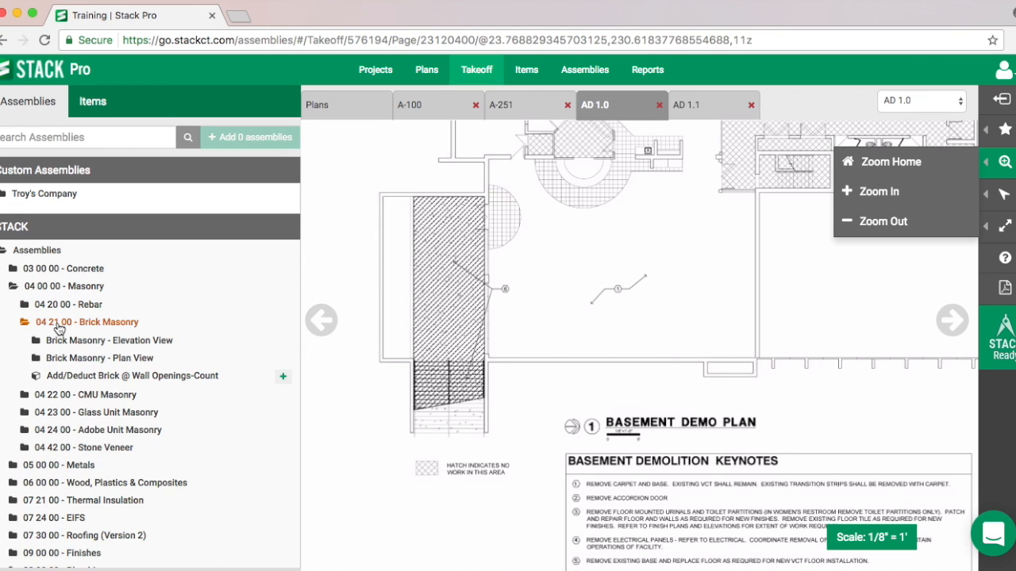
click(60, 341)
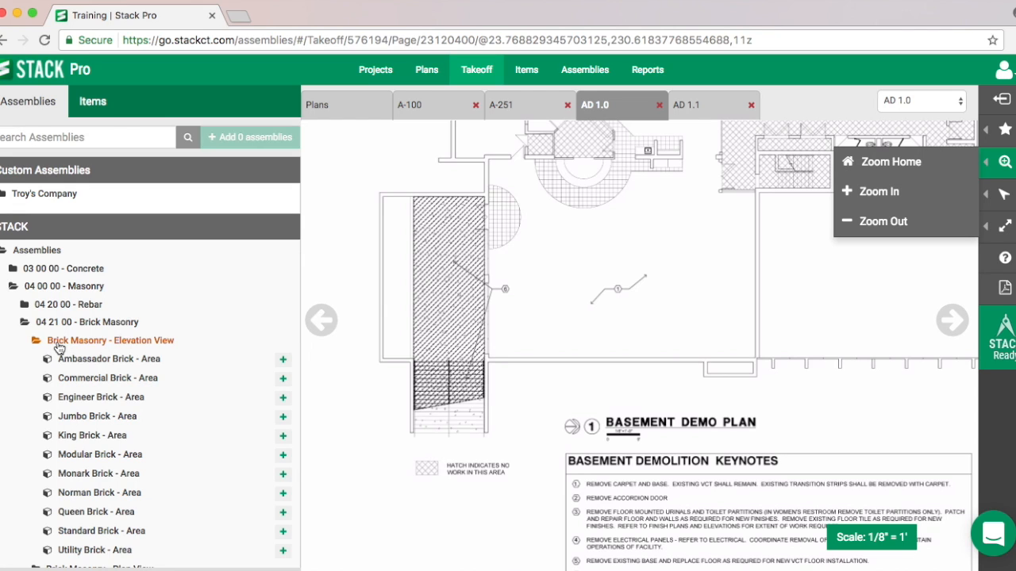
click(58, 343)
click(88, 325)
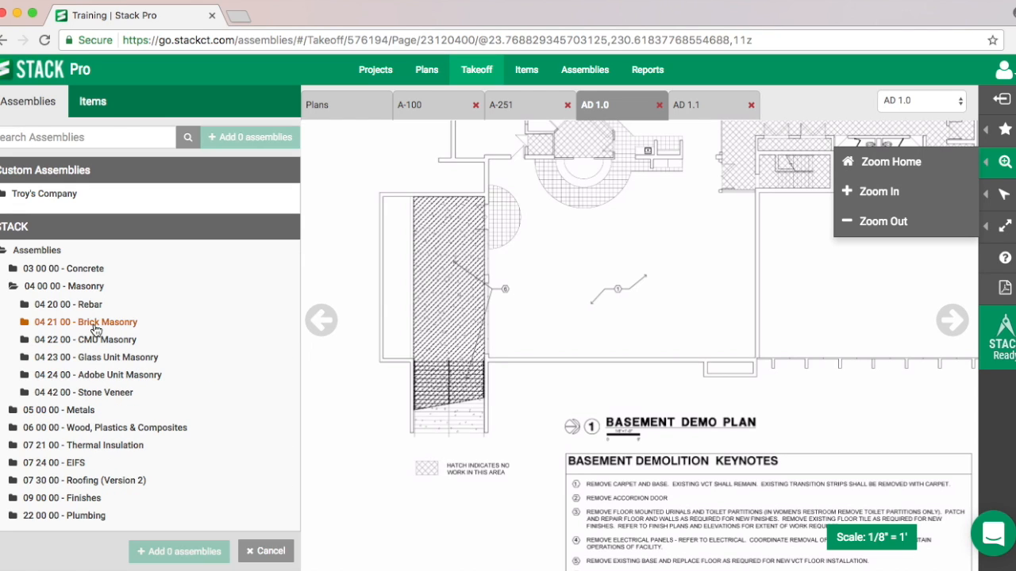
- Add the CMU, Std 8" Wide Wall - Linear assembly from the Standard Smooth Block folder under CMU Masonry
click(90, 348)
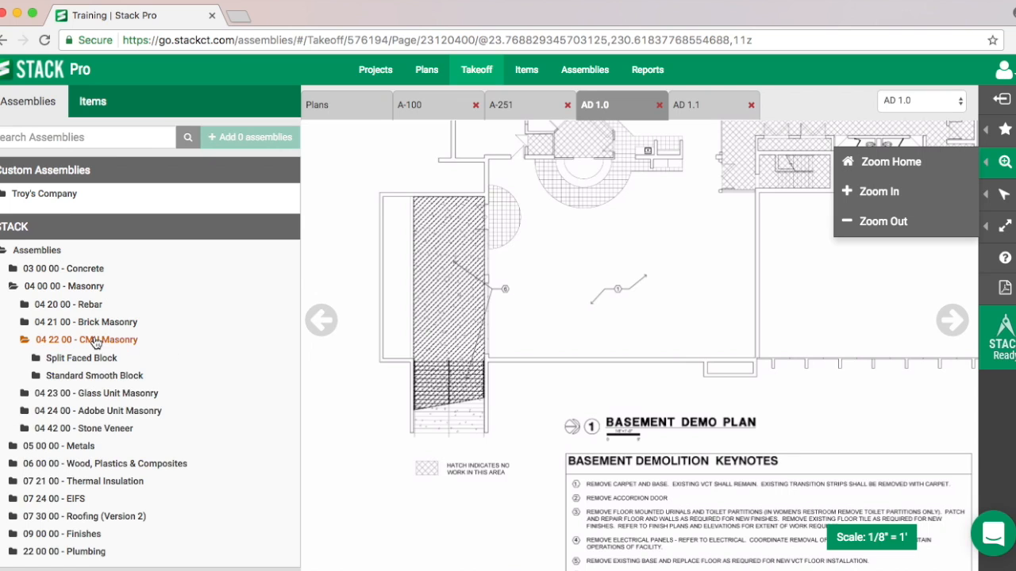
click(80, 382)
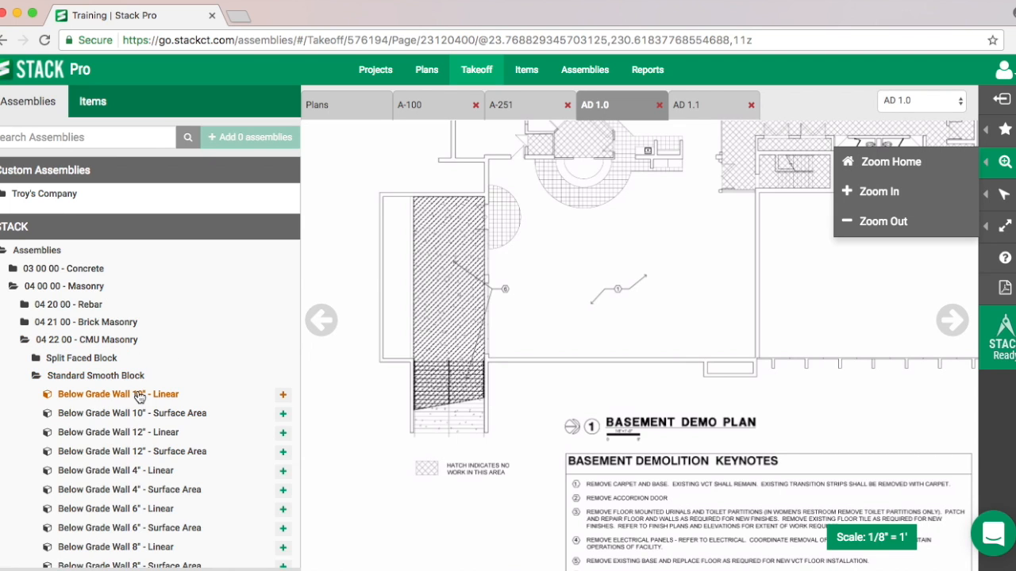
scroll(143, 397, down, 3)
scroll(145, 403, down, 2)
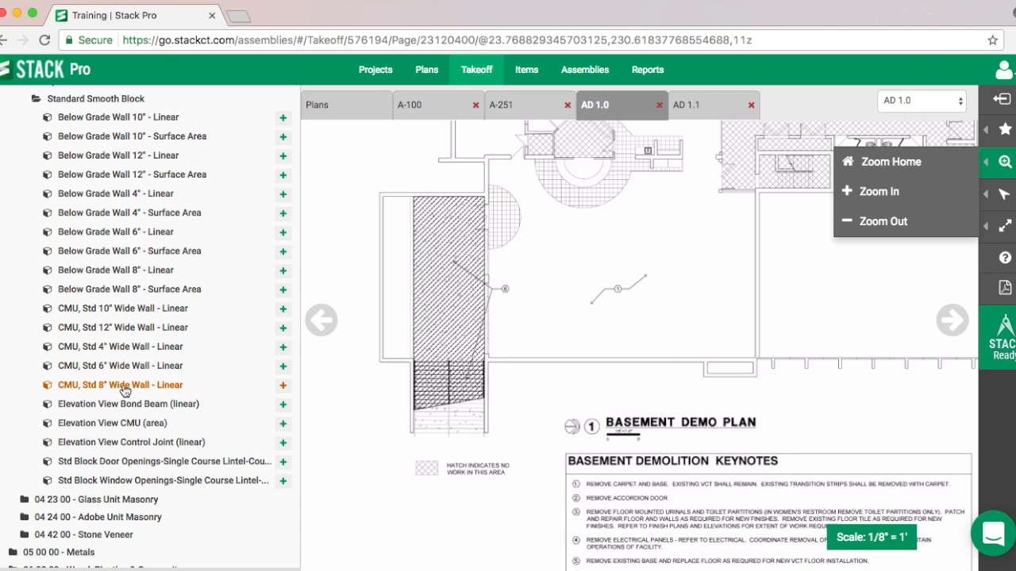
click(167, 389)
scroll(268, 389, up, 6)
click(229, 140)
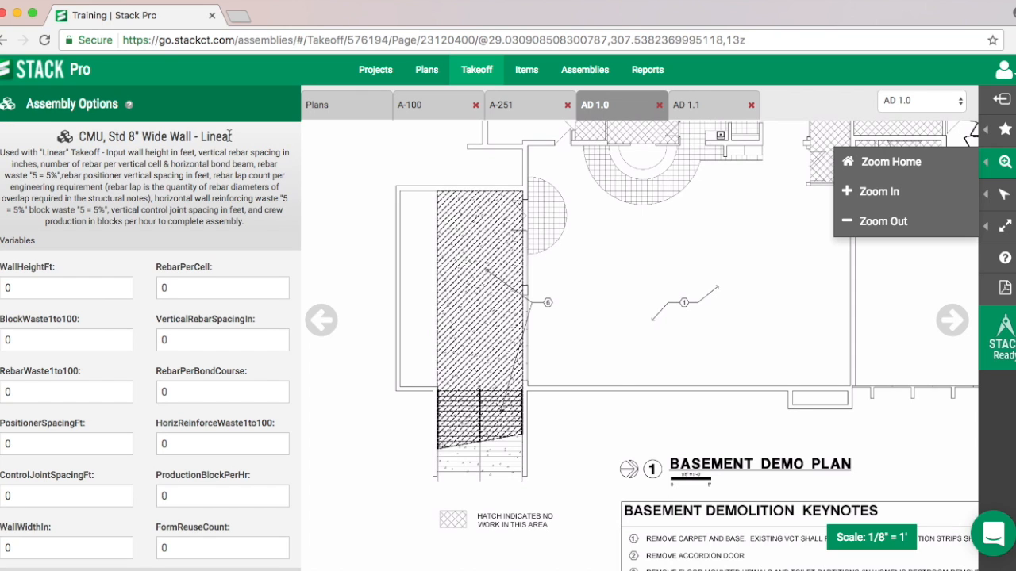
- Review the assembly's variables and item groups, including the available continuous horizontal reinforcing options
scroll(73, 290, down, 3)
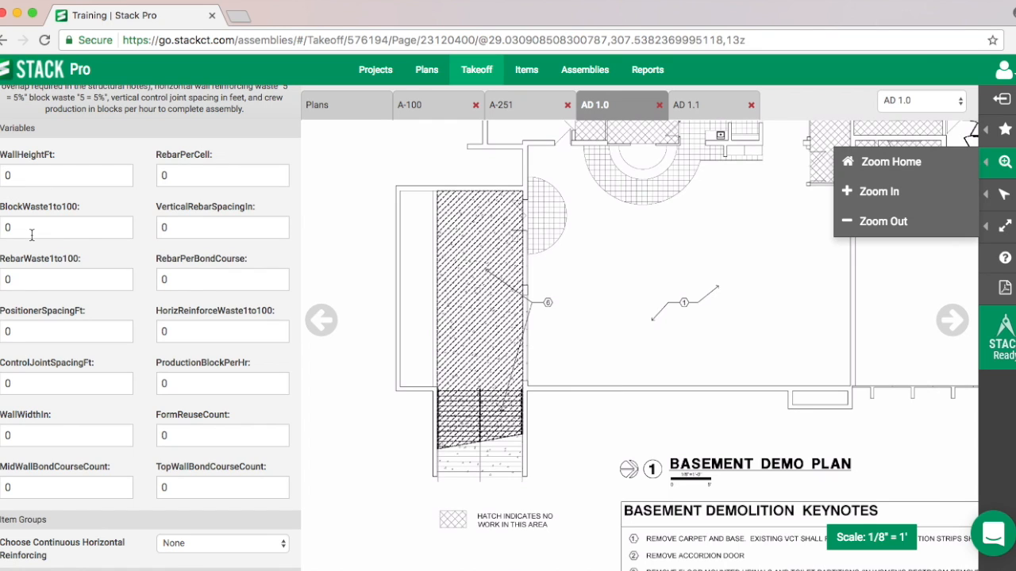
click(31, 173)
click(161, 173)
click(63, 228)
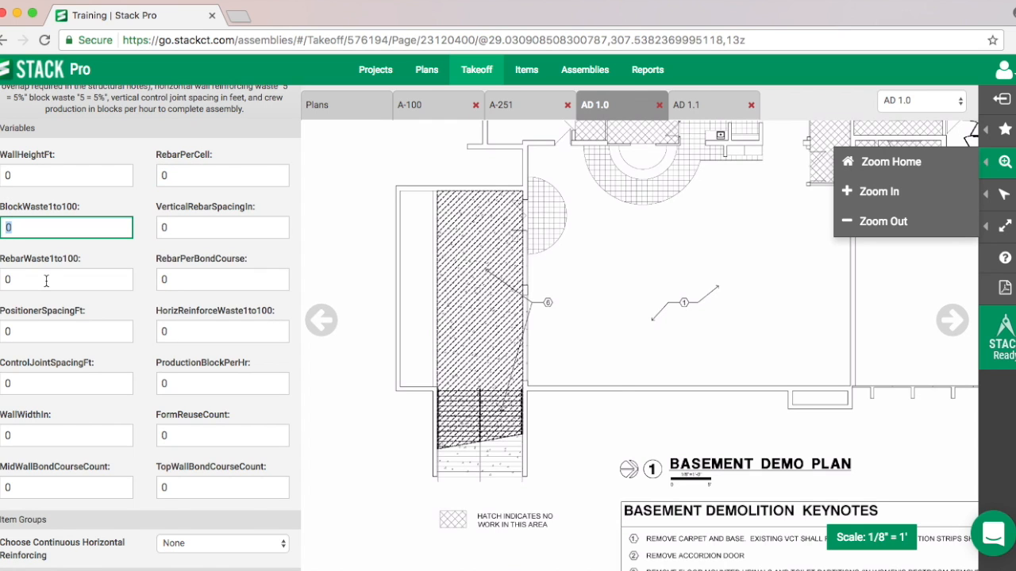
scroll(46, 281, down, 8)
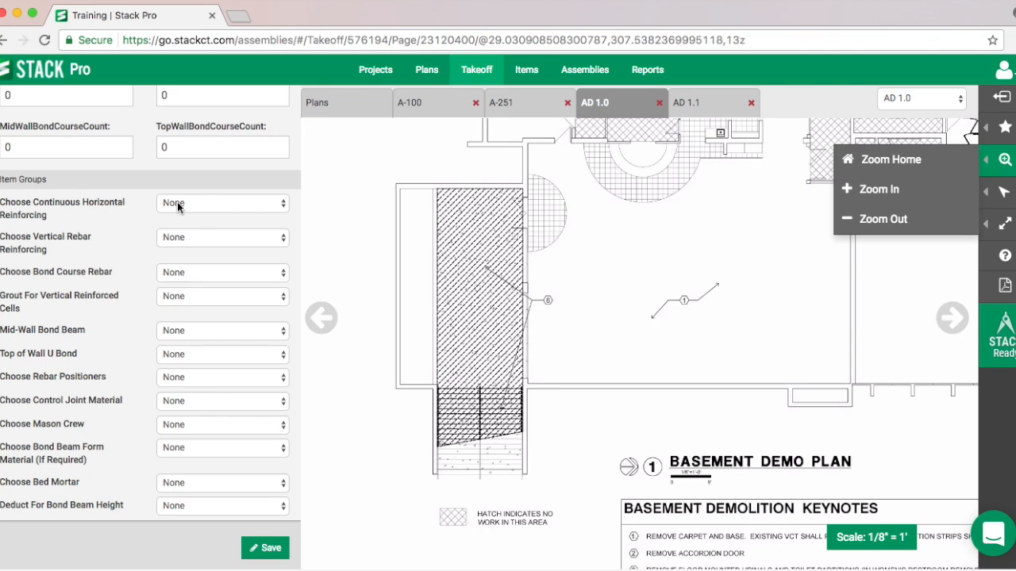
click(182, 205)
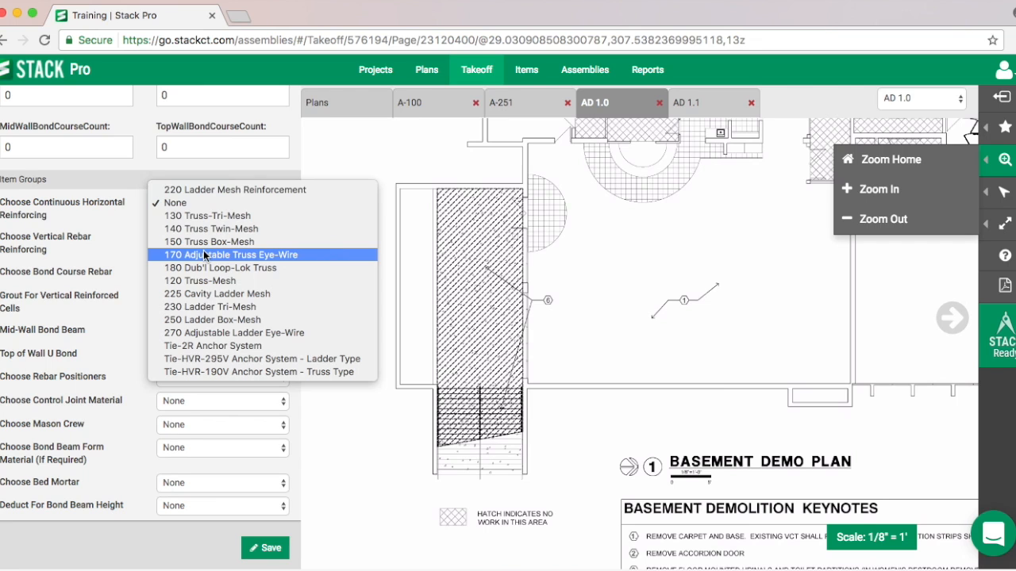
click(121, 274)
- Set the assembly's wall height to 10 ft, rebar per cell to 1 and block waste to 10
scroll(121, 207, up, 10)
drag(50, 261, 2, 261)
text(1)
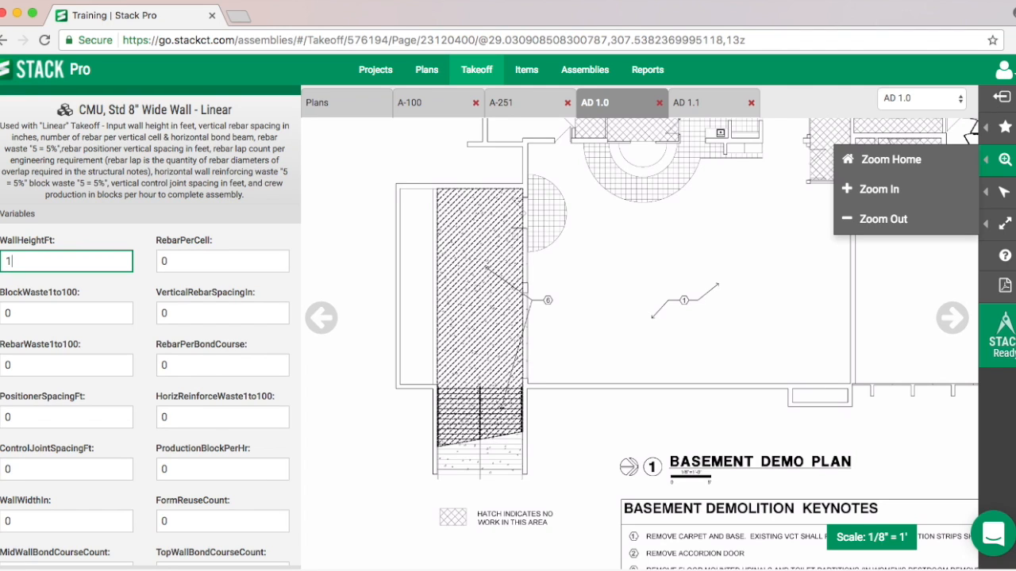
text(0)
drag(195, 261, 139, 261)
text(1)
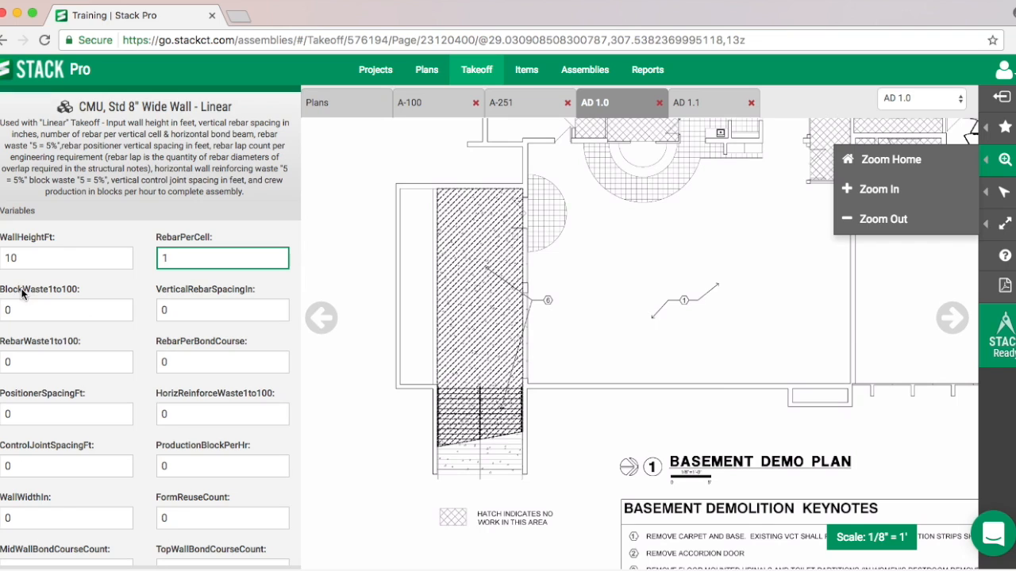
drag(32, 308, 2, 310)
text(1)
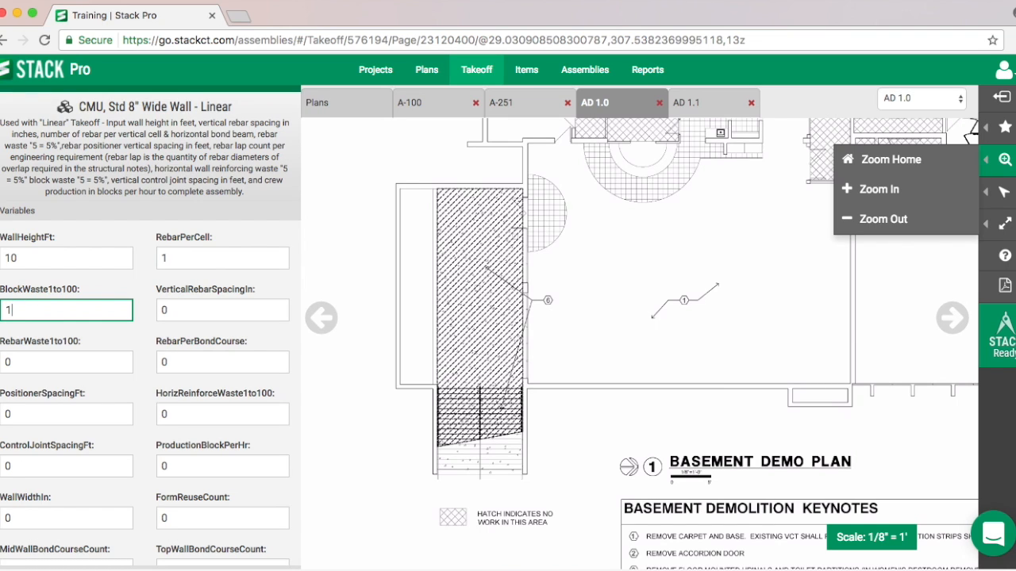
text(0)
- Choose 140 Truss Twin-Mesh for continuous horizontal reinforcing and Rebar, #6, 3/4" Dia - LF for vertical rebar reinforcing
scroll(78, 370, down, 2)
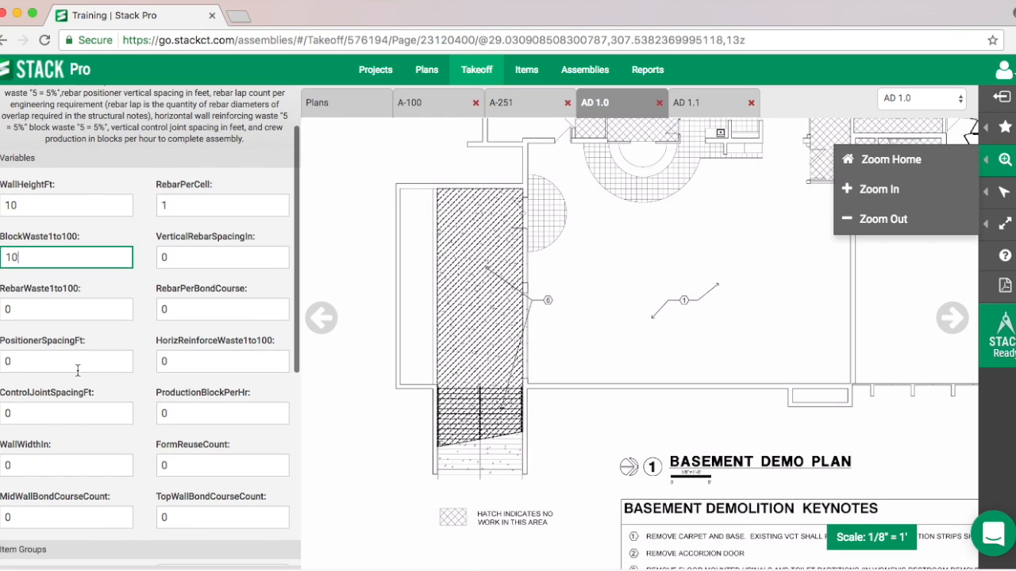
scroll(78, 370, down, 2)
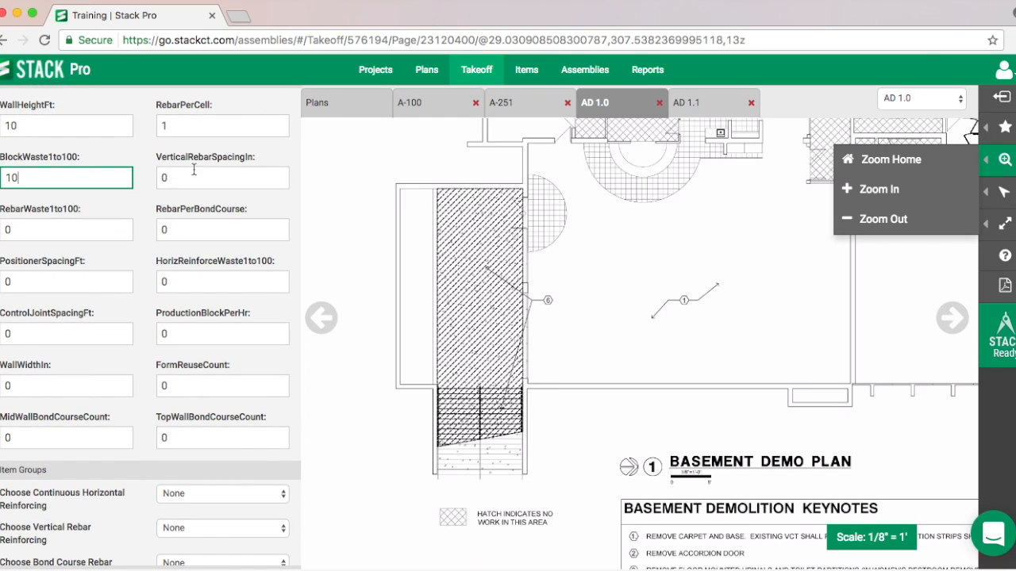
scroll(93, 323, down, 2)
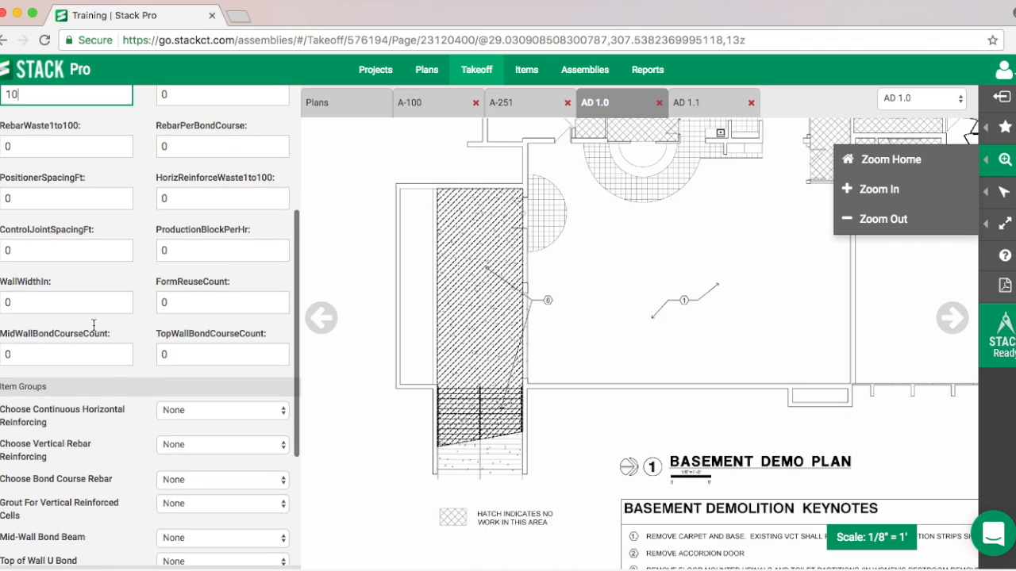
click(206, 407)
click(210, 434)
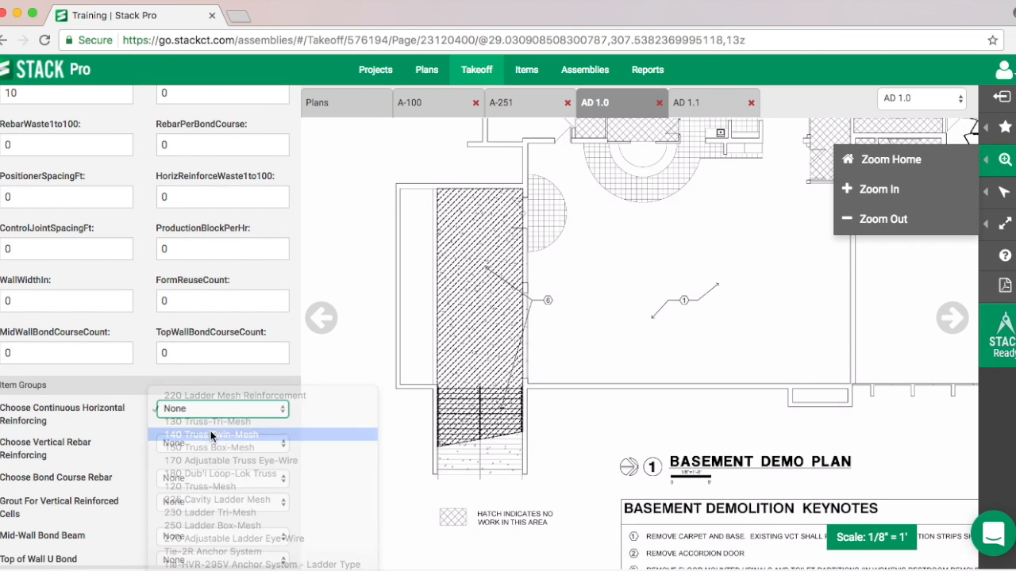
click(189, 447)
click(186, 481)
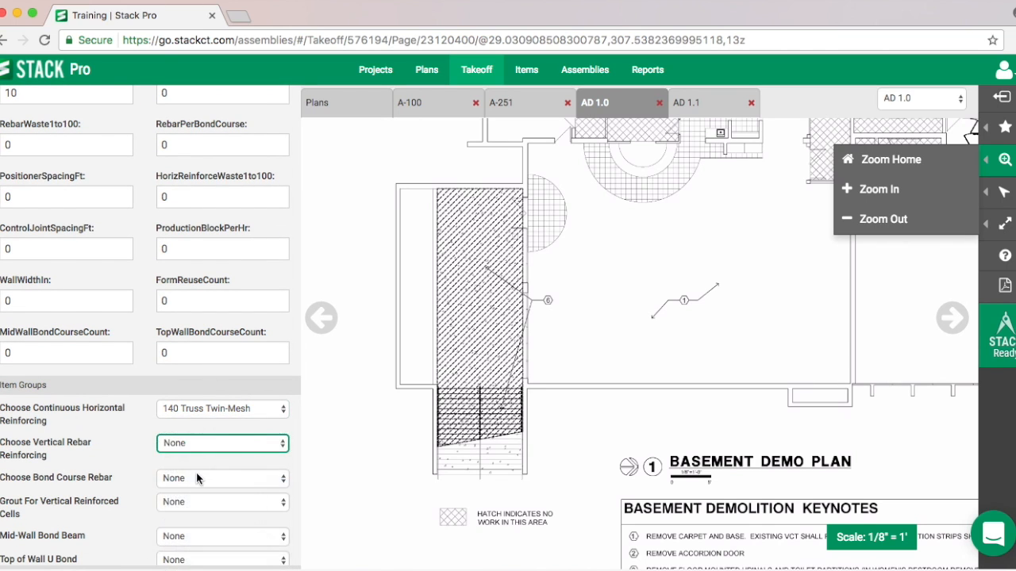
- Choose Rebar, #6, 3/4" Dia - LF for bond course and Masonry Grout - Coarse for vertical reinforced cells, then save the assembly options
scroll(196, 468, down, 5)
click(196, 272)
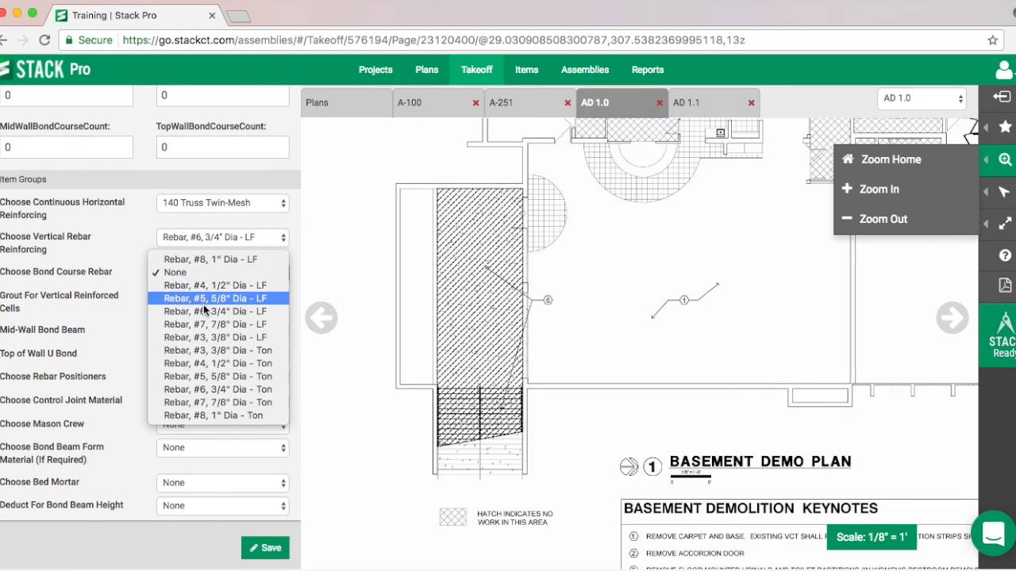
click(204, 312)
click(199, 297)
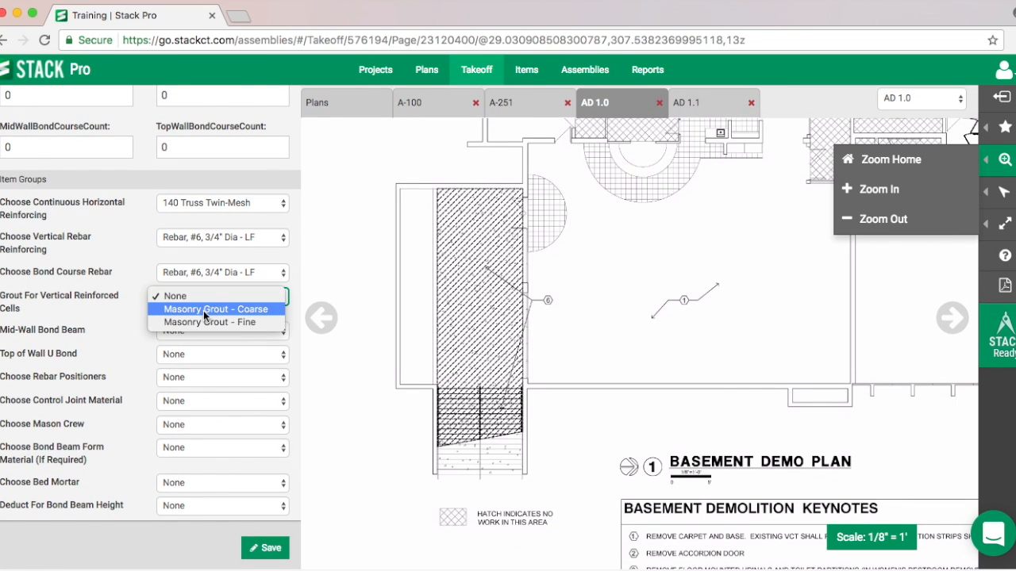
click(217, 309)
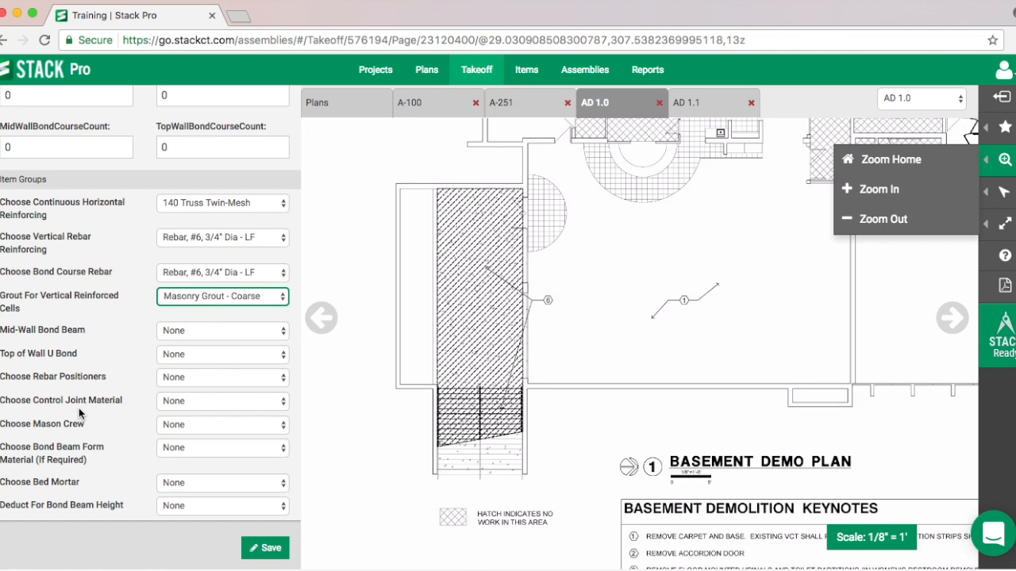
click(272, 549)
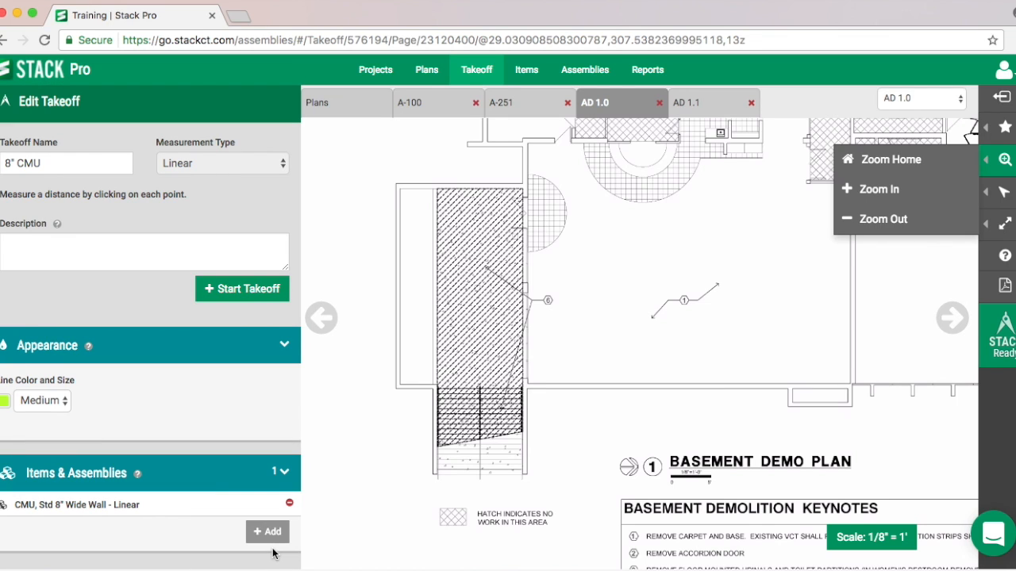
- Start the 8" CMU takeoff and trace about 74 ft of wall around the upper, outer and lower sides of the hatched basement area
click(243, 294)
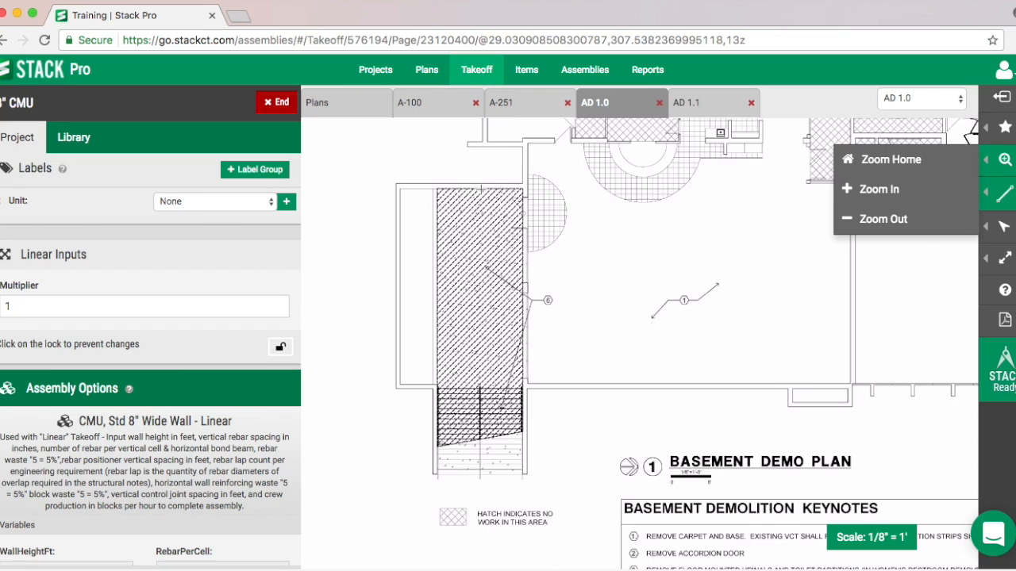
click(520, 183)
click(394, 185)
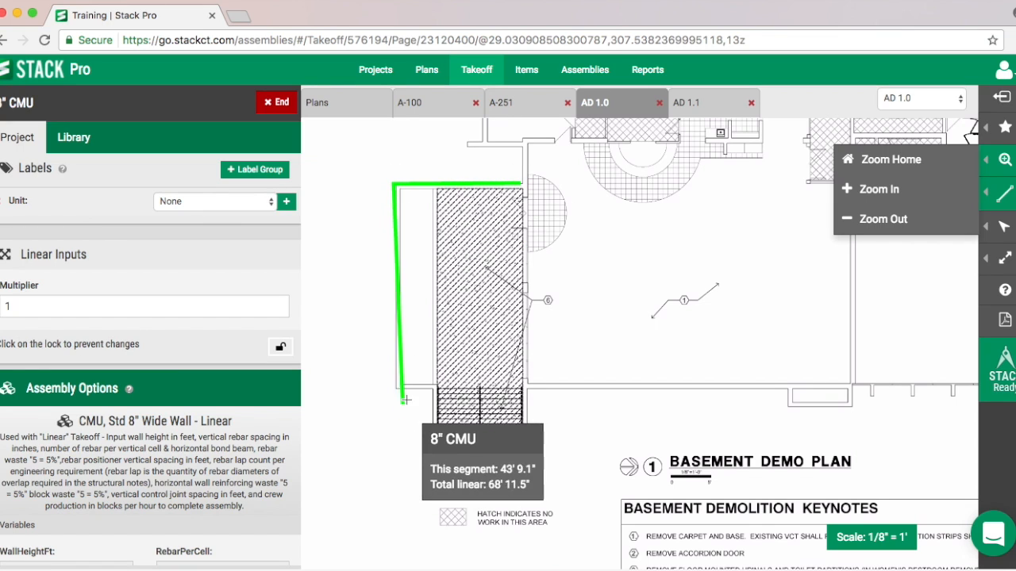
click(395, 391)
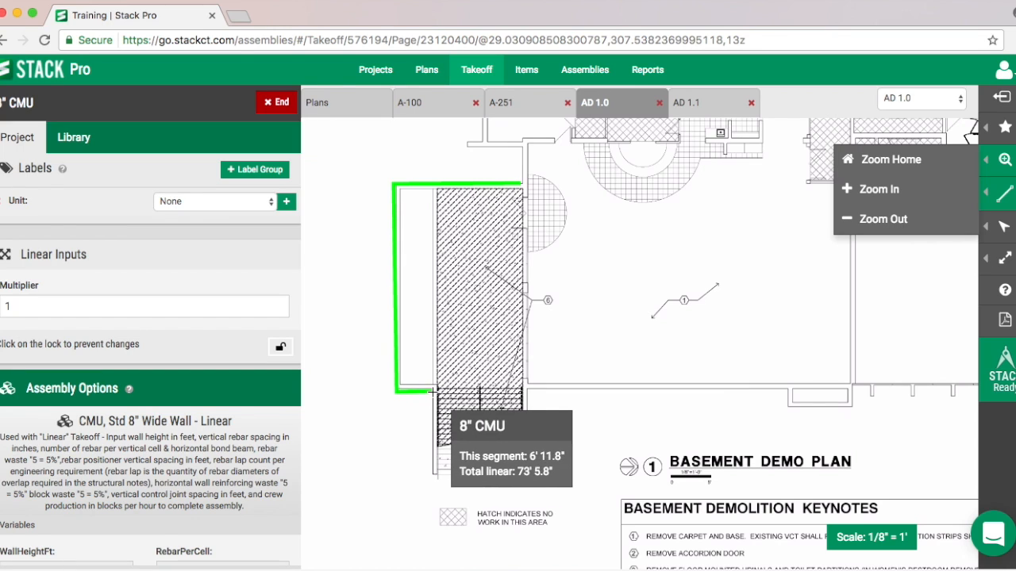
double_click(433, 390)
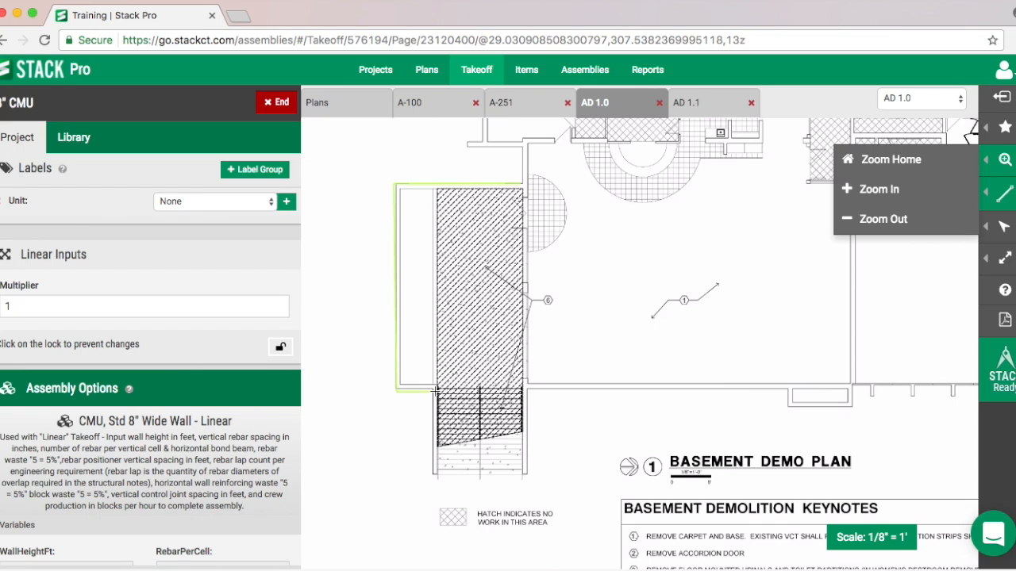
- Review the Takeoff Summary Report and the Item Cost By Takeoff Report for the 8" CMU takeoff
click(639, 69)
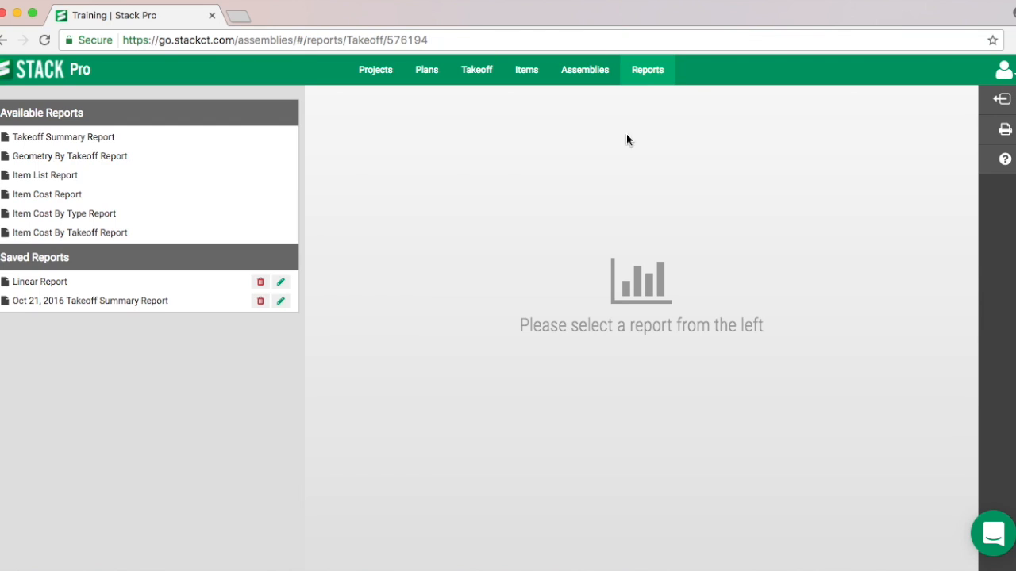
click(109, 137)
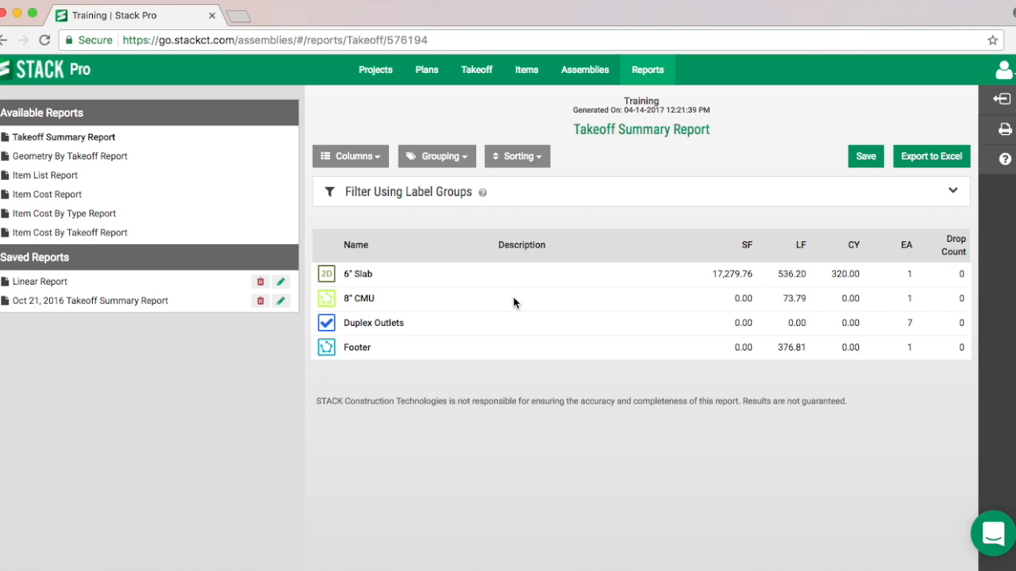
click(40, 233)
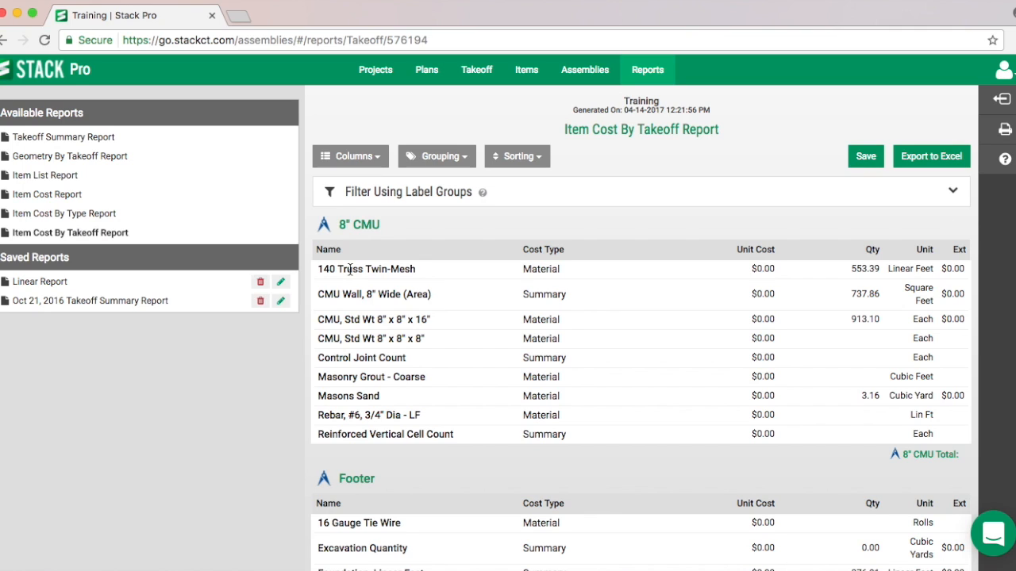
- Search the items for 140 and set the 140 Truss Twin-Mesh unit cost to 24.50 per linear foot, saving the item
click(525, 73)
click(113, 109)
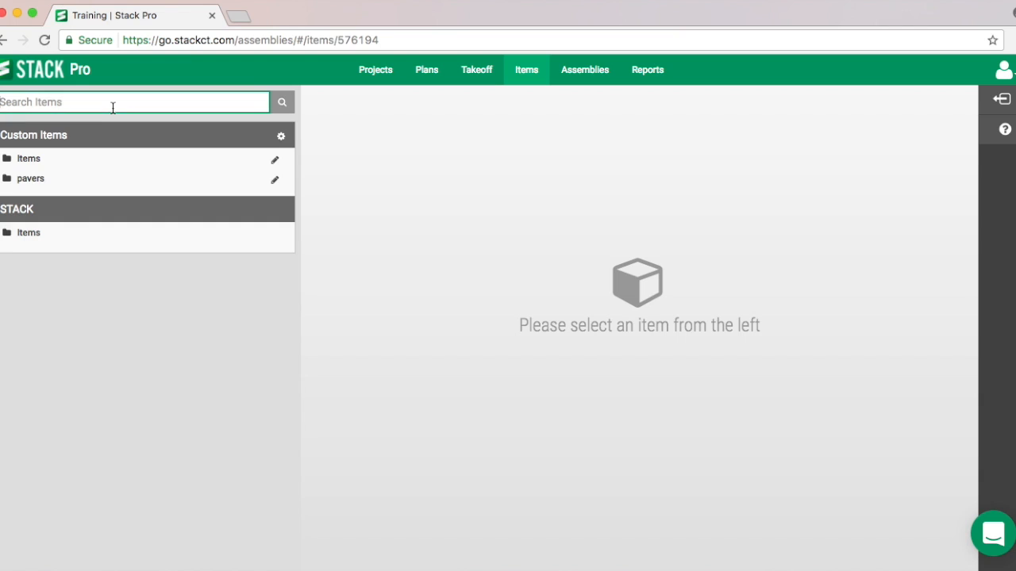
text(140)
click(282, 102)
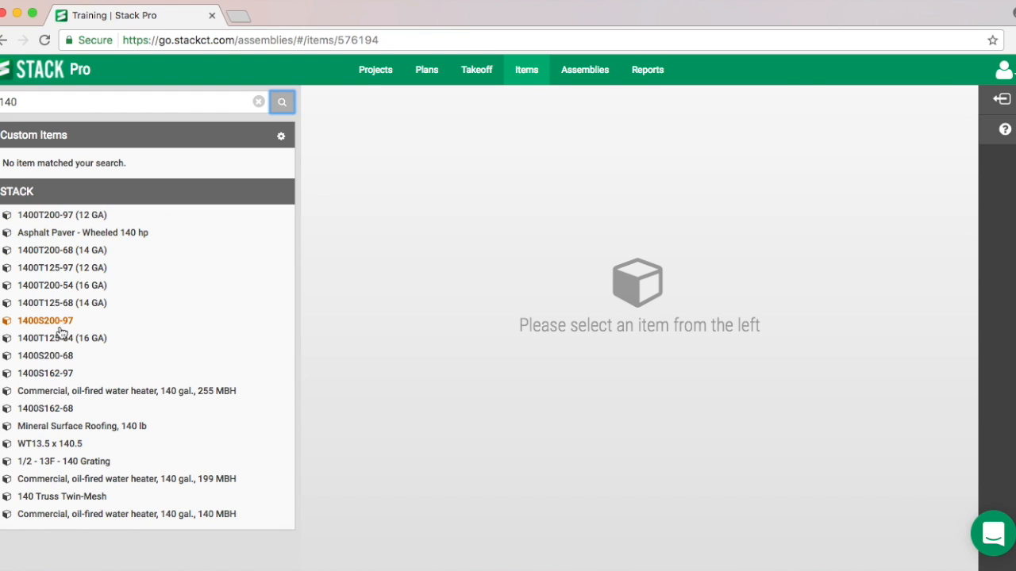
click(56, 497)
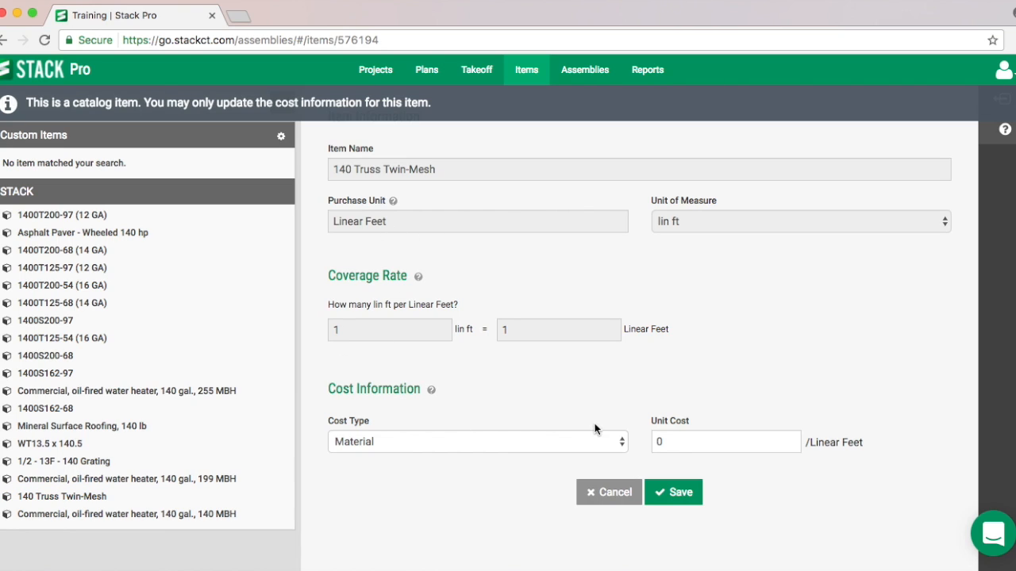
click(726, 442)
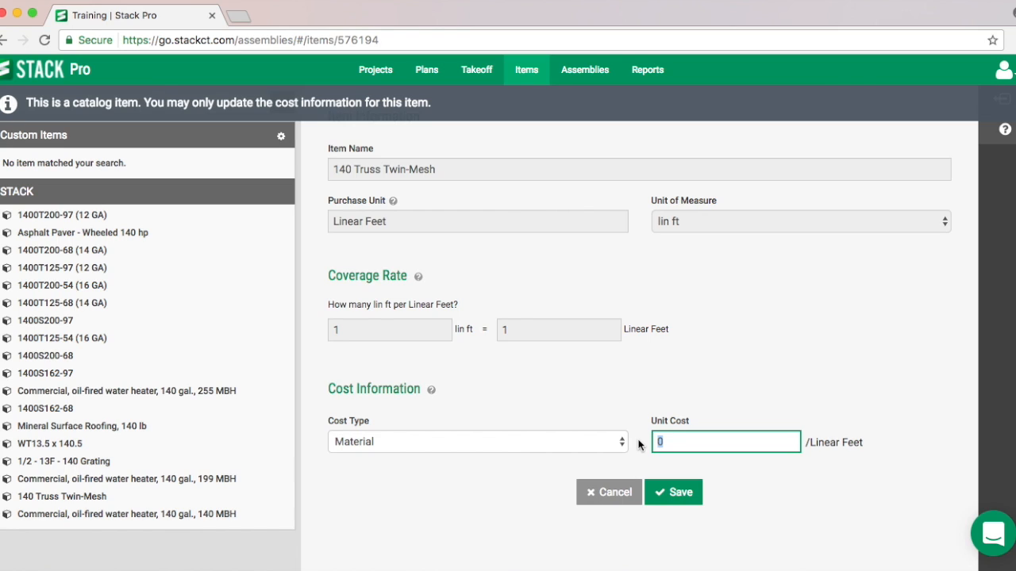
text(24.50)
click(675, 492)
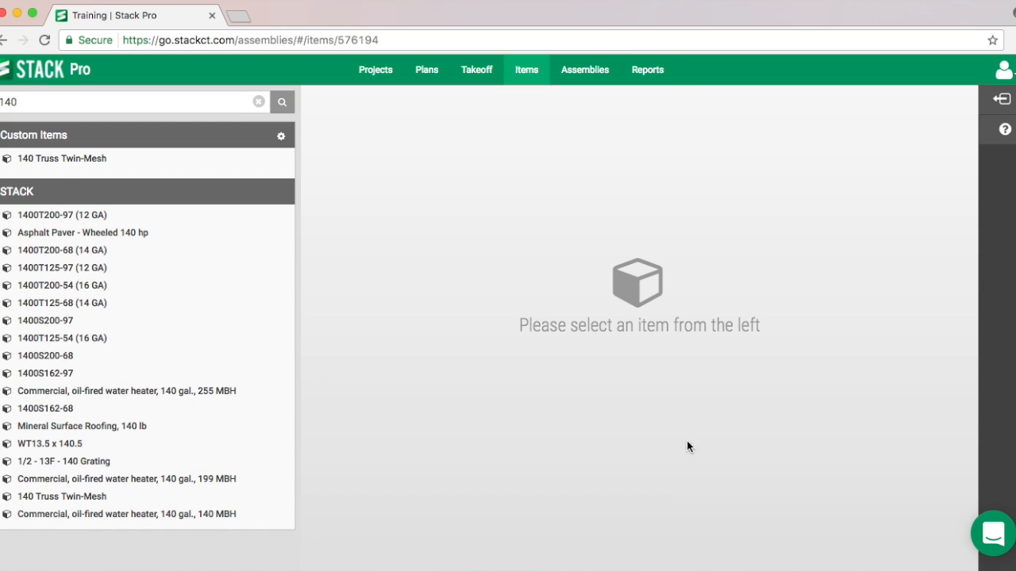
- Reopen the Item Cost By Takeoff Report to check the 140 Truss Twin-Mesh cost
click(660, 71)
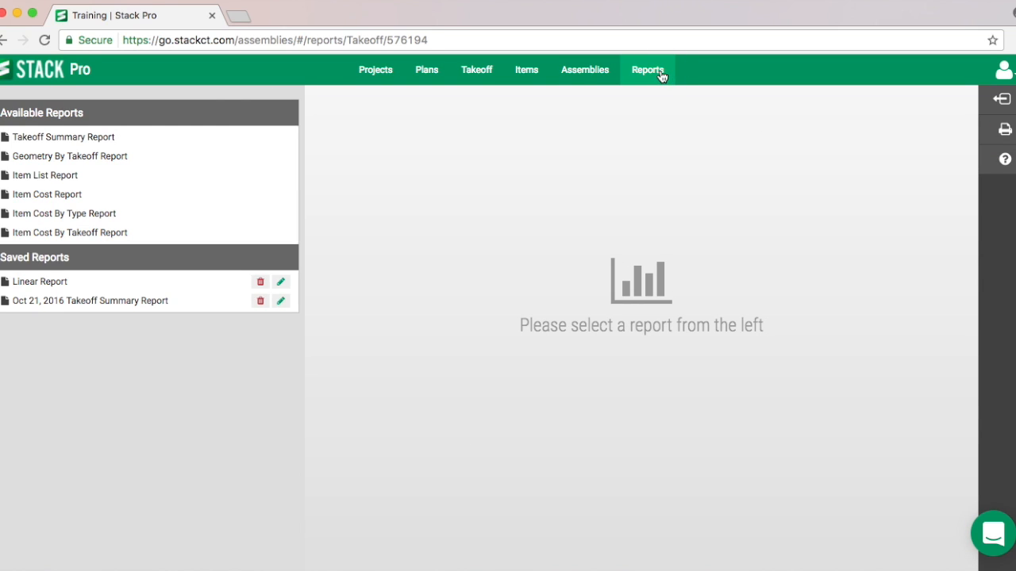
click(105, 234)
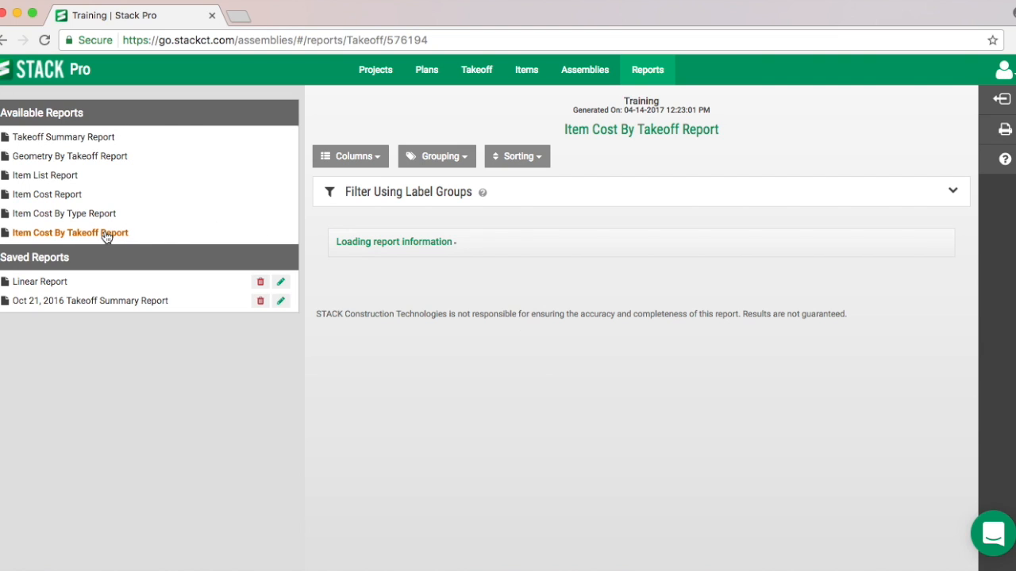